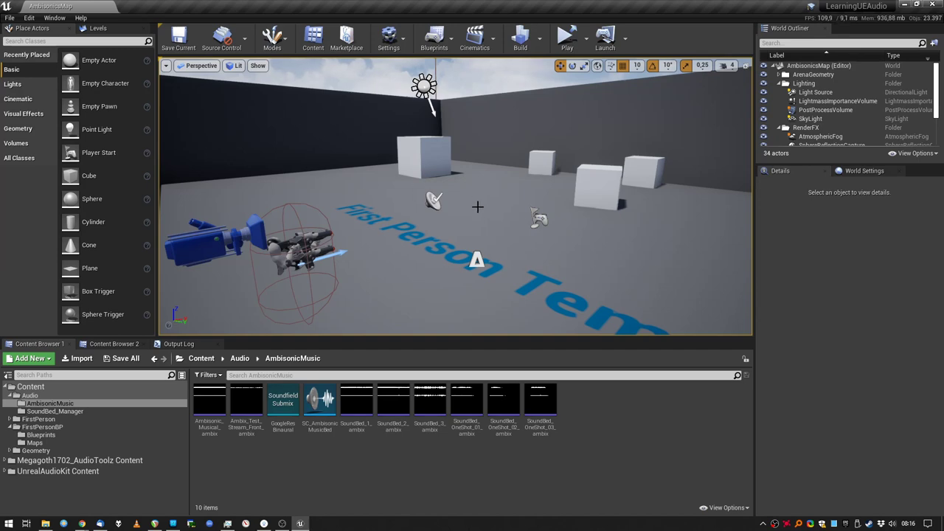
Step: Look around the arena and select the Ambix_Test_Stream_Front ambient sound actor
right_drag(477, 207, 455, 267)
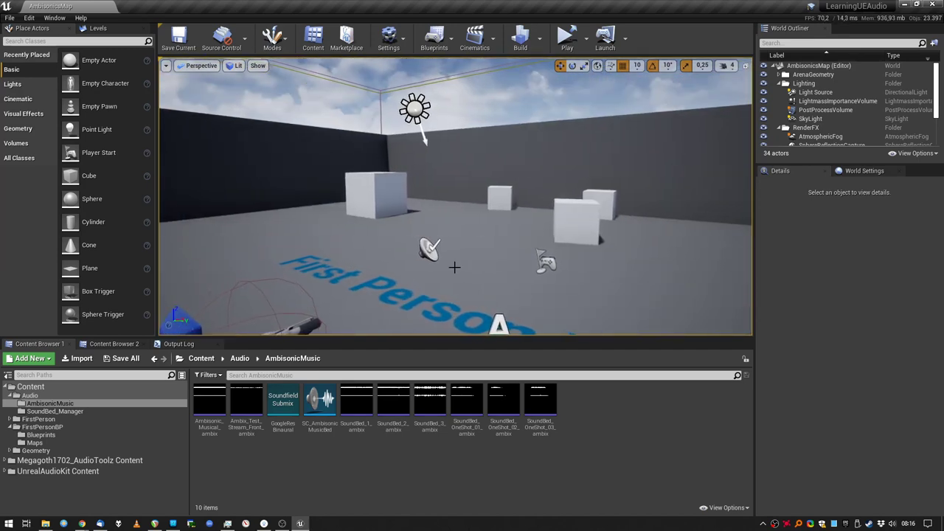
click(430, 248)
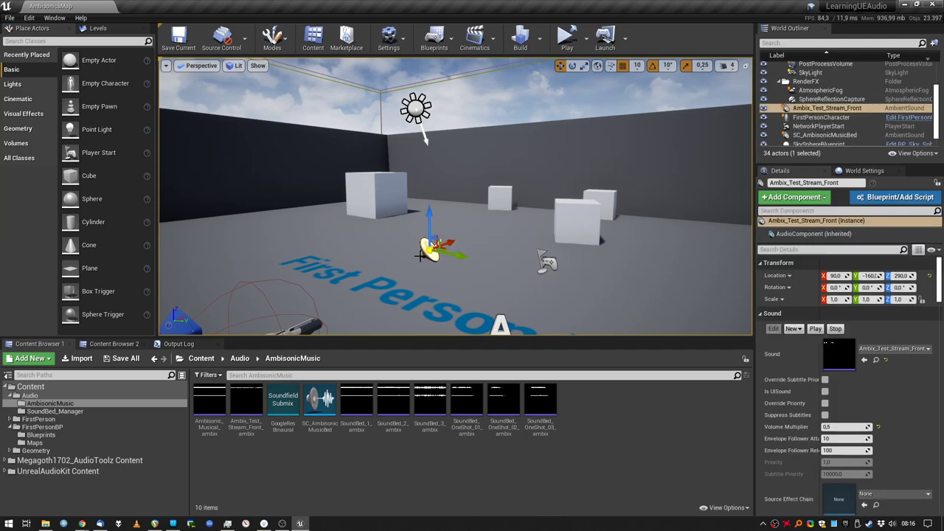
double_click(247, 427)
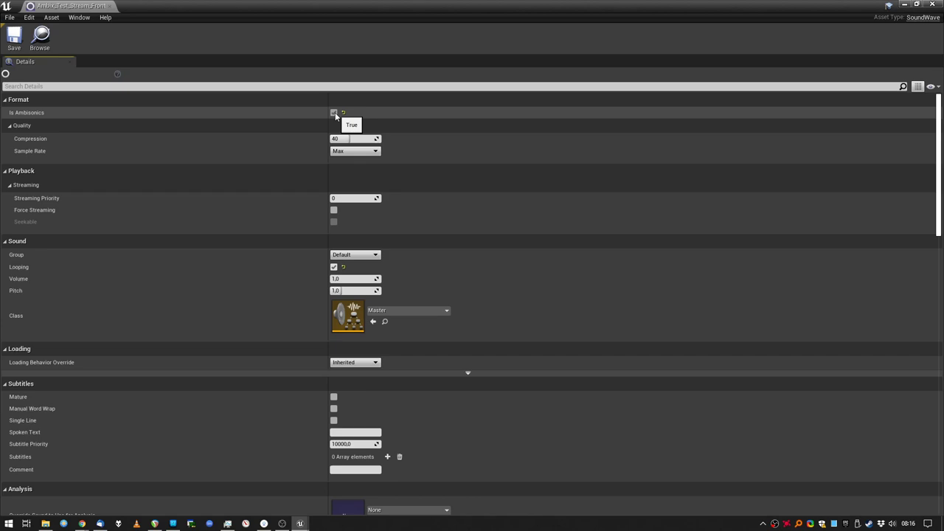
click(111, 6)
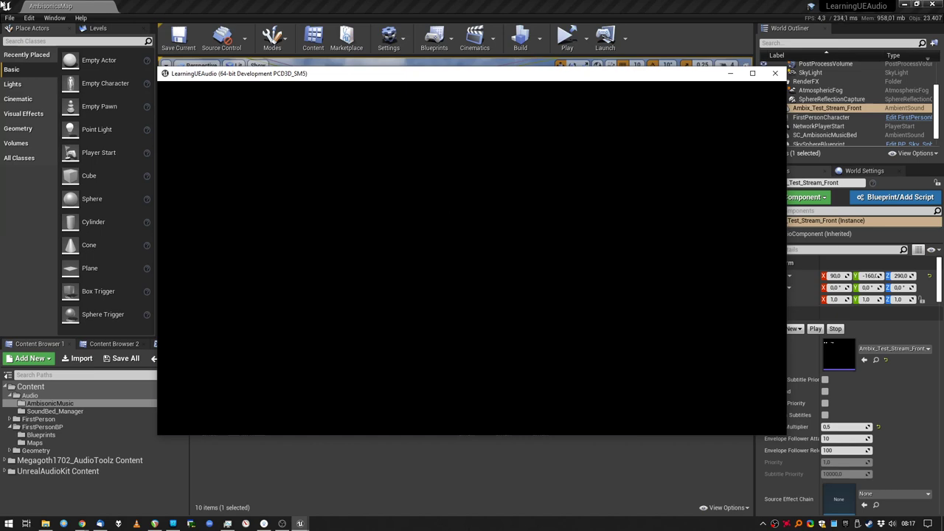
Step: Switch between the running standalone game and the editor window
key(alt+Tab)
key(alt+Tab)
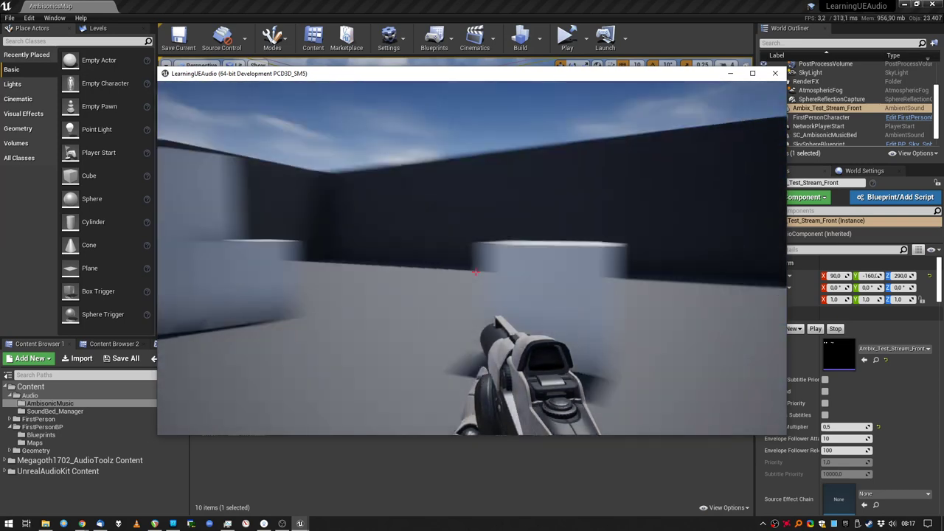
Step: Quit the standalone game, reframe the viewport, and dismiss the Content Browser's new-asset menu
key(Escape)
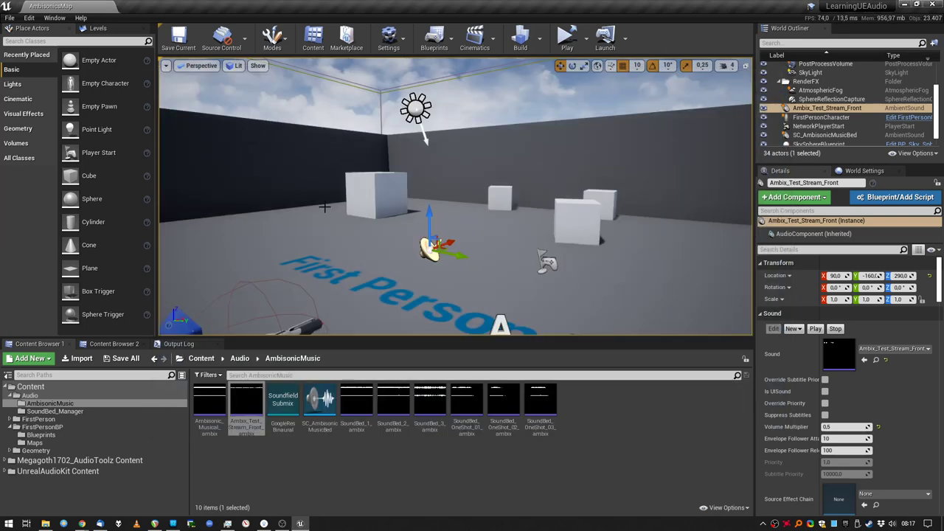
drag(463, 216, 450, 225)
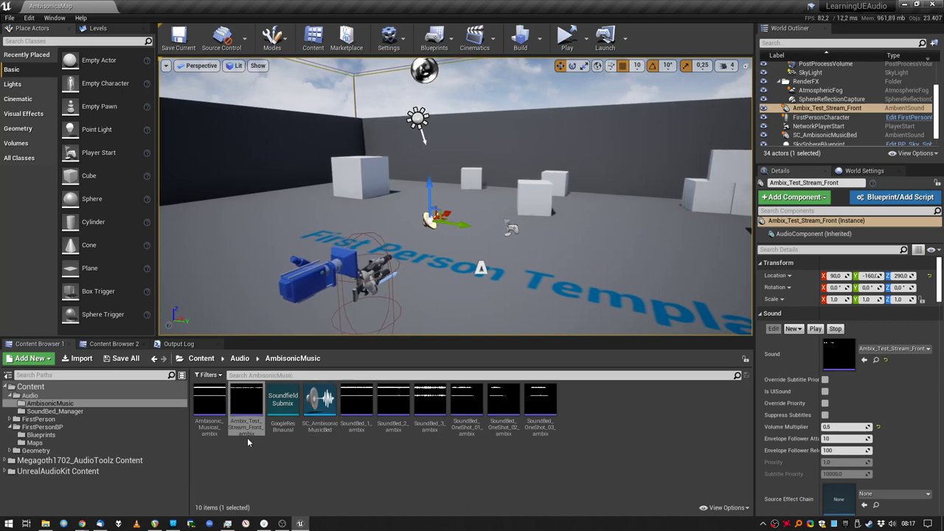
click(296, 456)
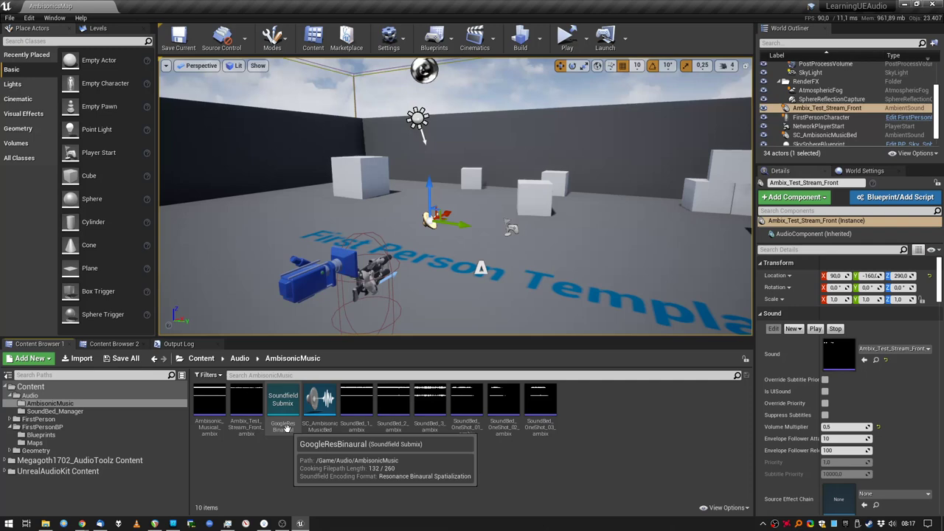
right_click(291, 452)
mouse_move(446, 446)
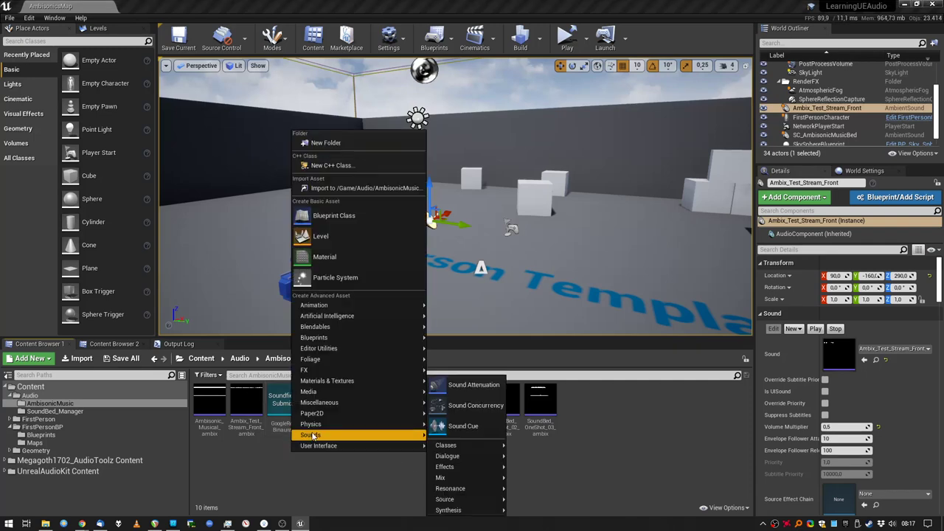
mouse_move(440, 477)
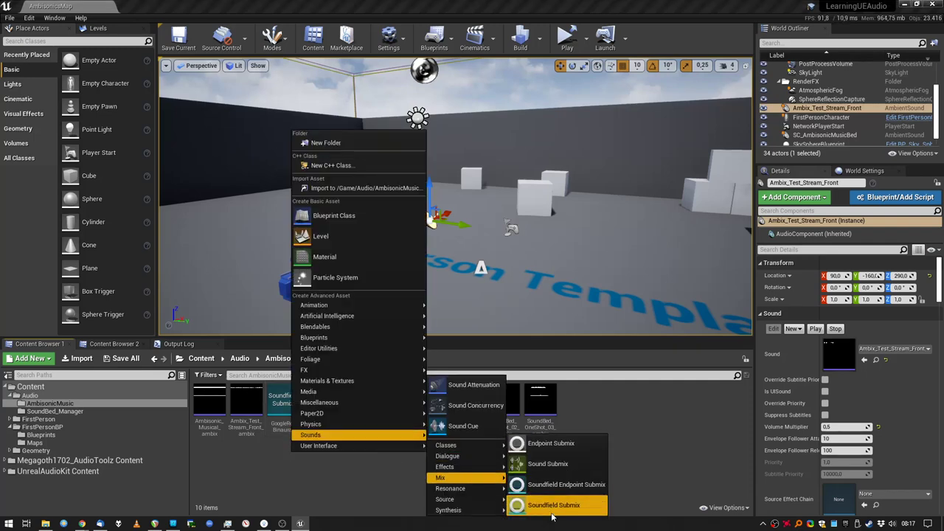
click(355, 487)
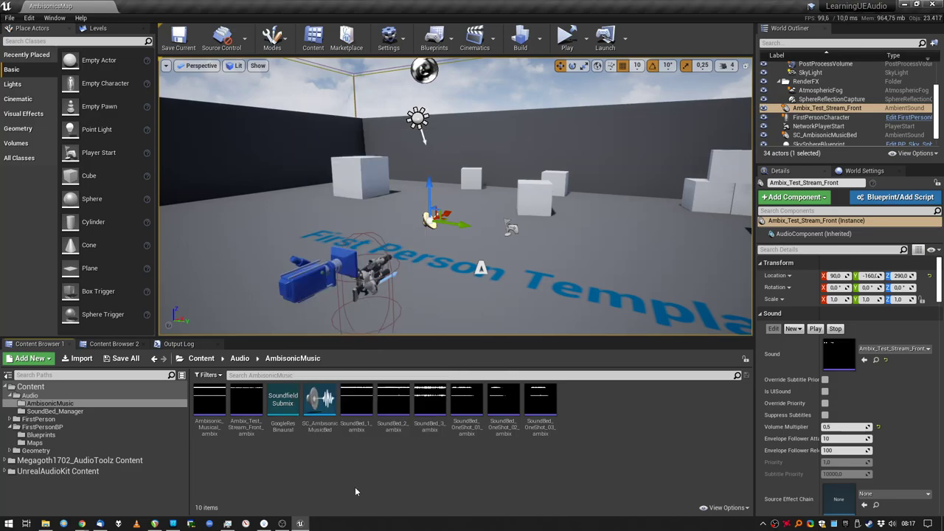
Step: Open GoogleResBinaural and keep its Soundfield Encoding Format as Resonance Binaural Spatialization
double_click(287, 423)
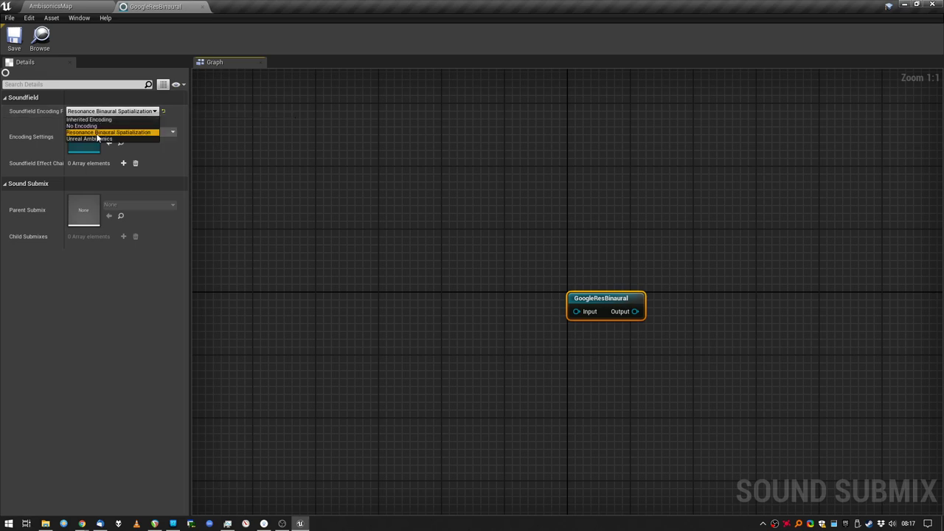
click(97, 135)
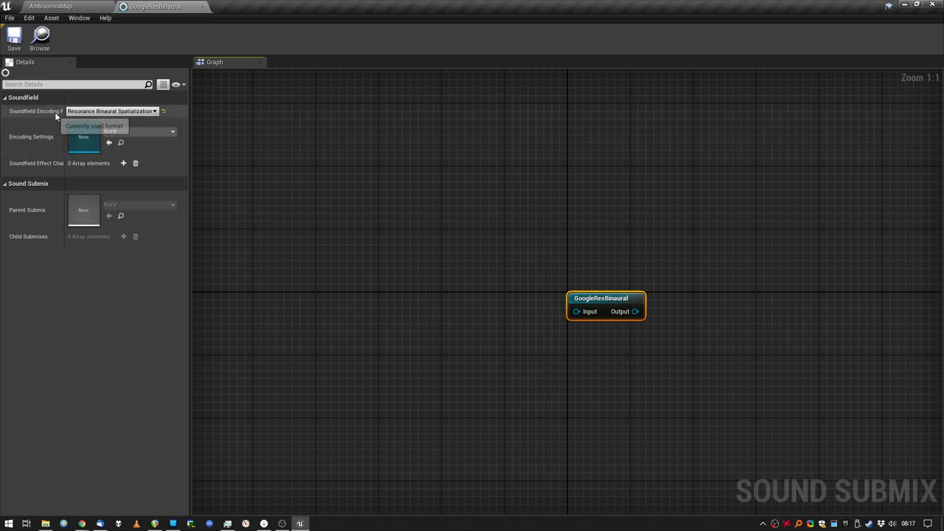
click(88, 111)
click(94, 133)
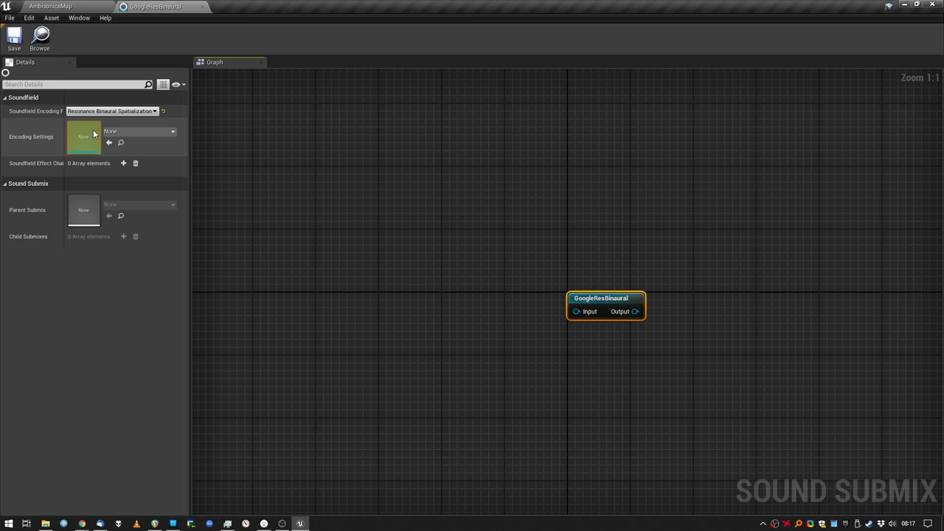
Step: Open Ambix_Test_Stream_Front, filter Details for 'sub', and set its Submix to GoogleResBinaural
click(71, 6)
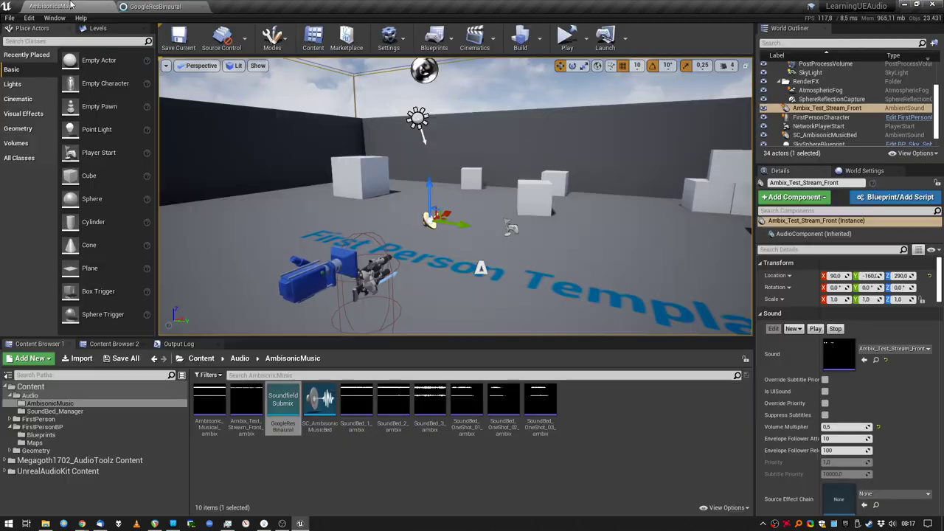
click(167, 5)
click(50, 6)
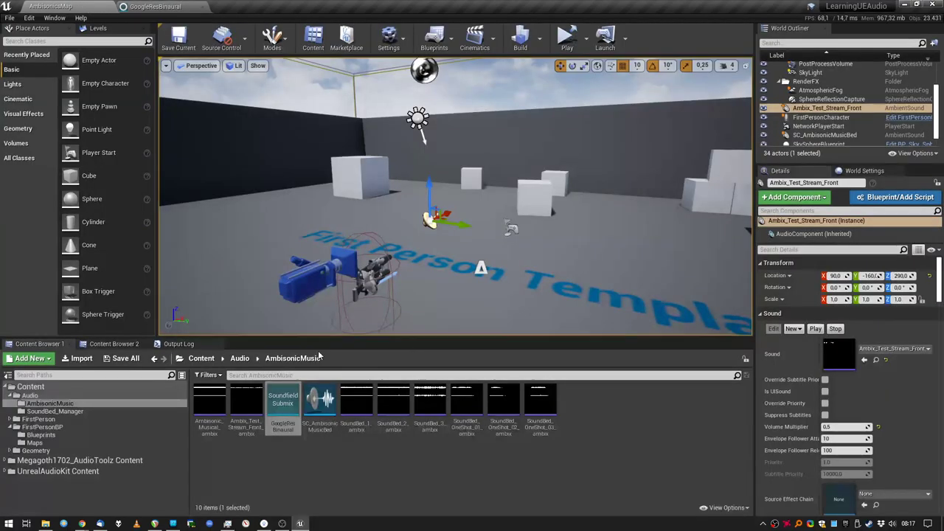
double_click(261, 427)
click(152, 86)
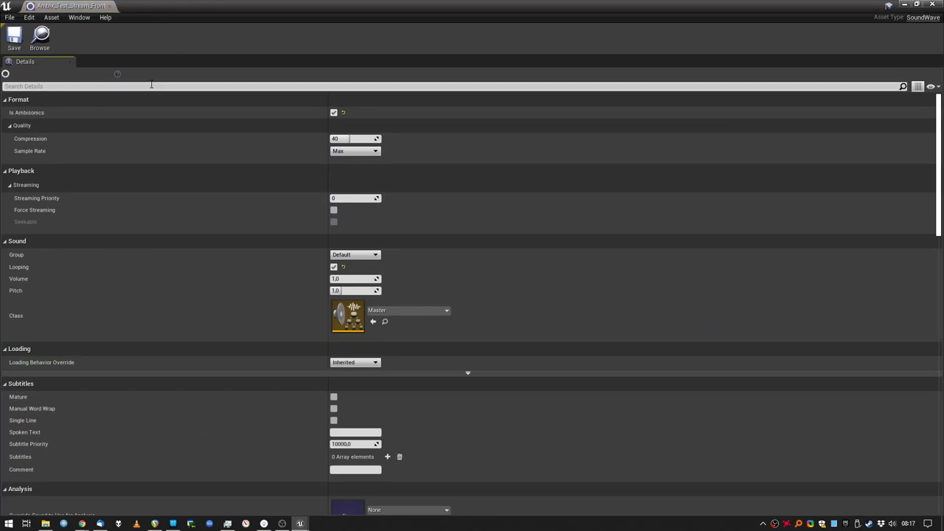
text(sub)
click(394, 237)
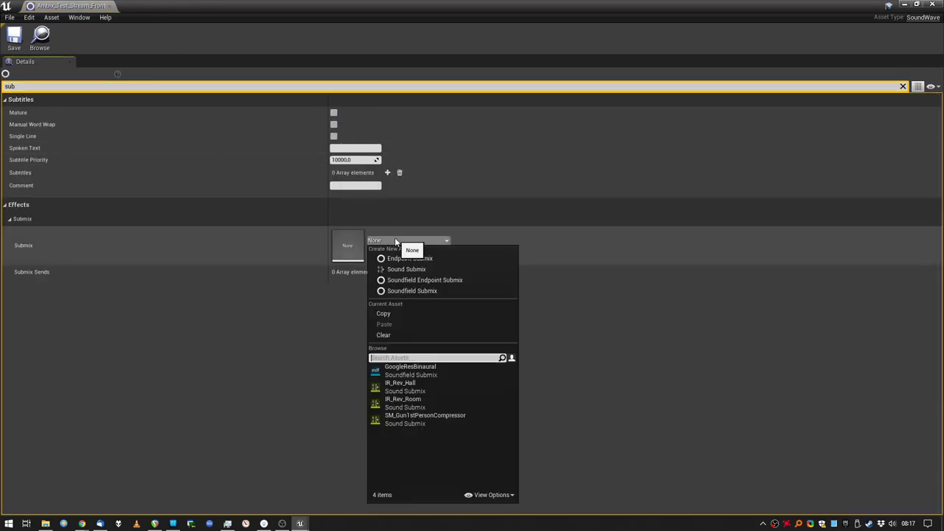
click(406, 371)
drag(74, 6, 206, 5)
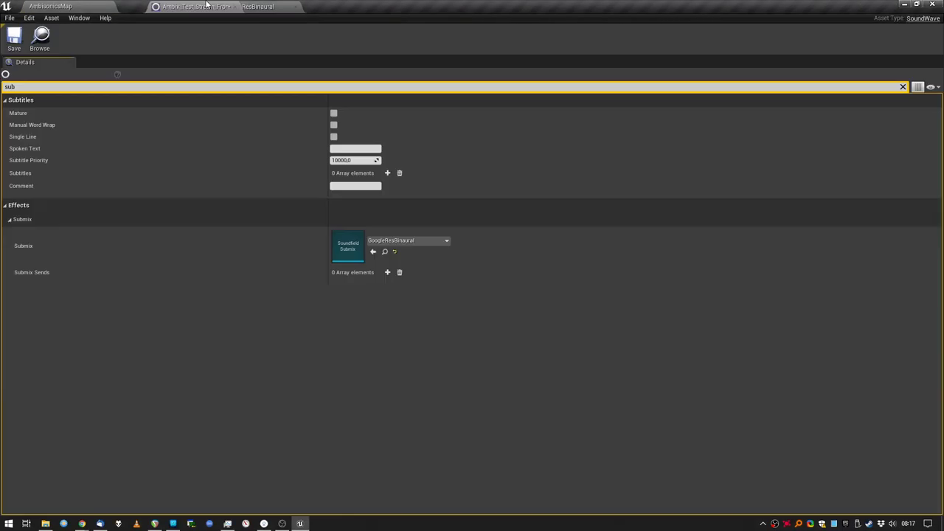
click(97, 6)
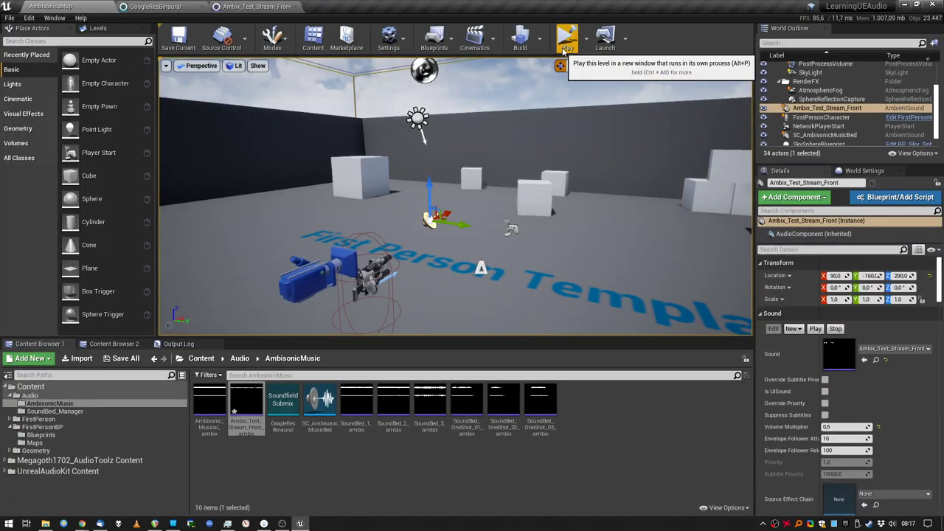
Step: Save the sound wave, walk around the level in a standalone game, then quit with Esc
click(567, 37)
click(531, 354)
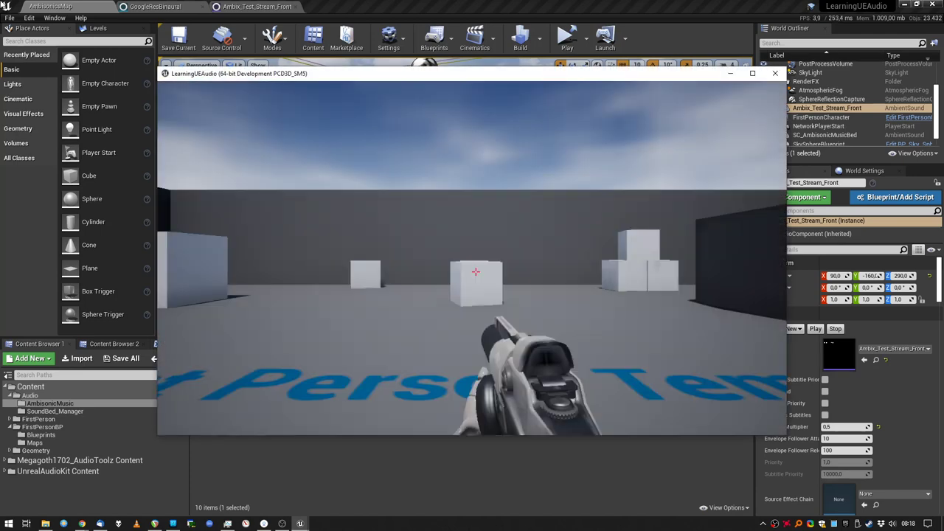
key(w)
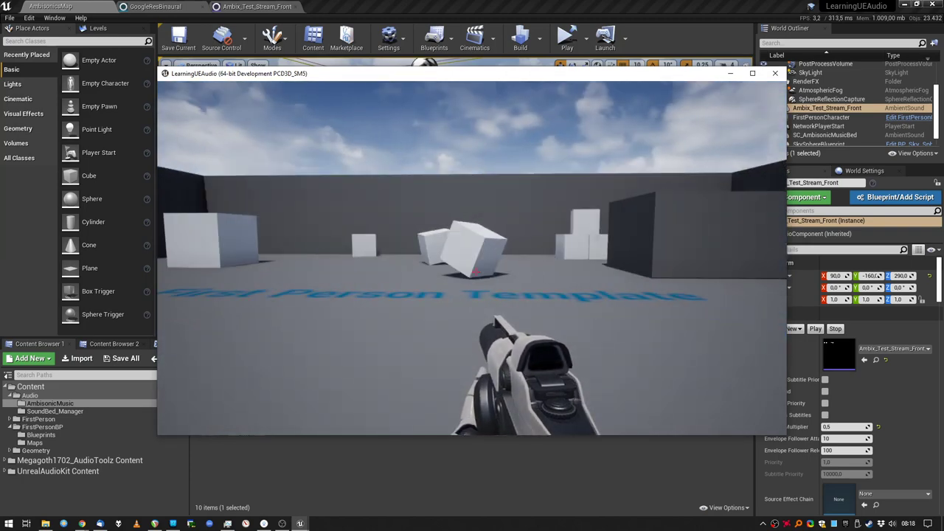
key(w)
key(w)
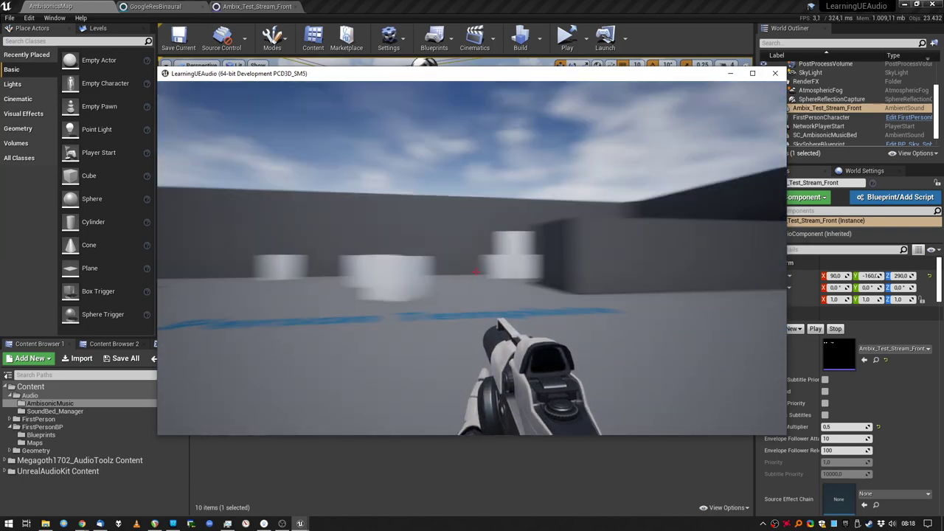
key(w)
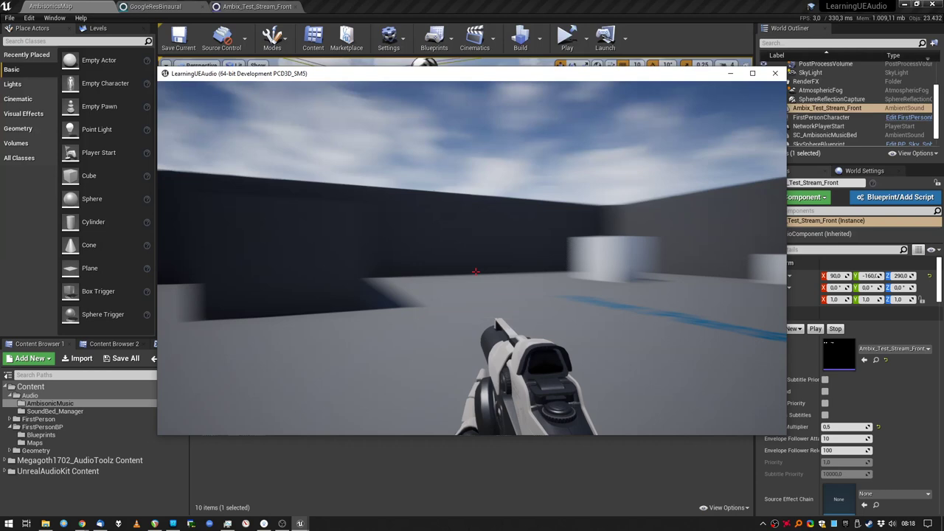
key(Escape)
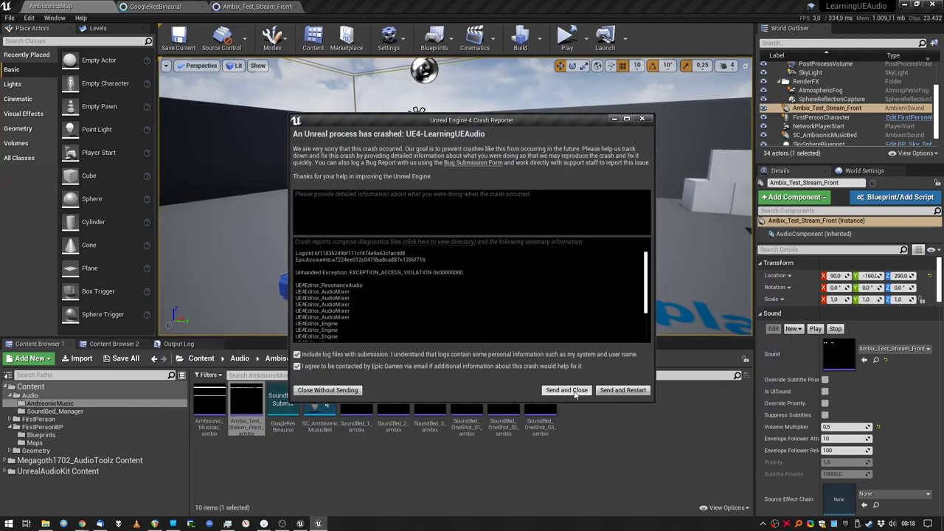
Step: Dismiss the crash report, reframe the room, and delete the Ambix_Test_Stream_Front actor
click(575, 392)
click(586, 47)
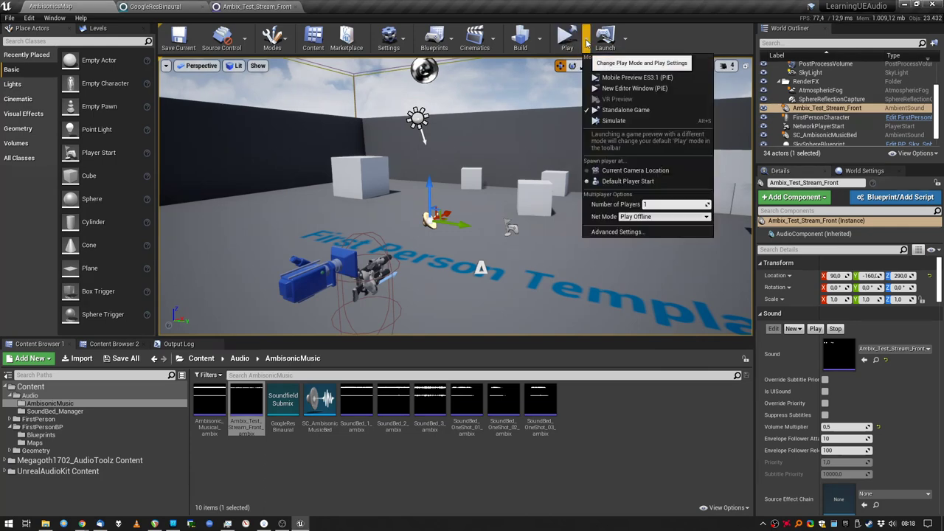
click(673, 206)
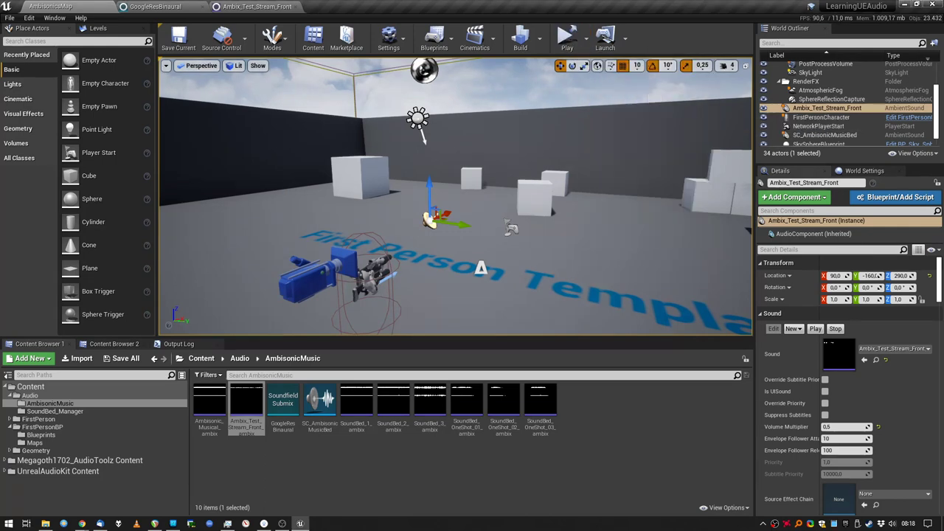
drag(673, 207, 701, 162)
drag(673, 207, 469, 207)
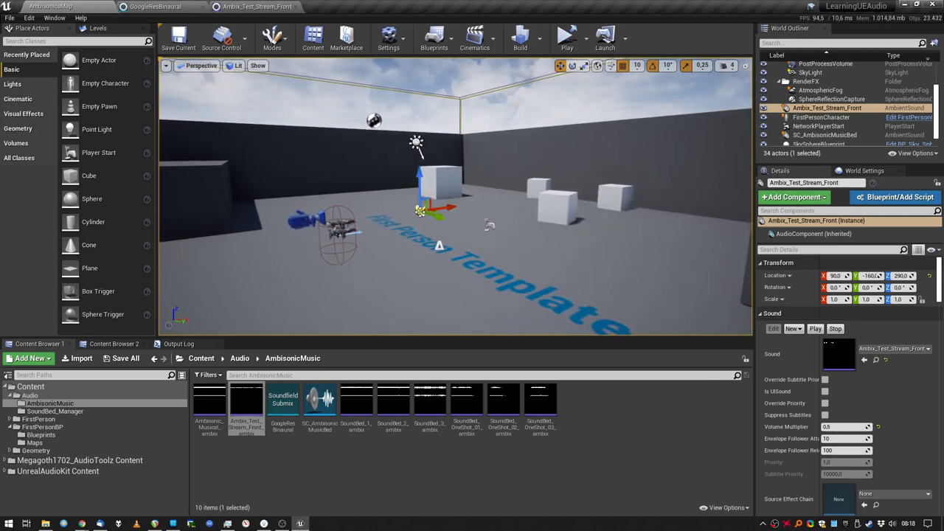
key(Delete)
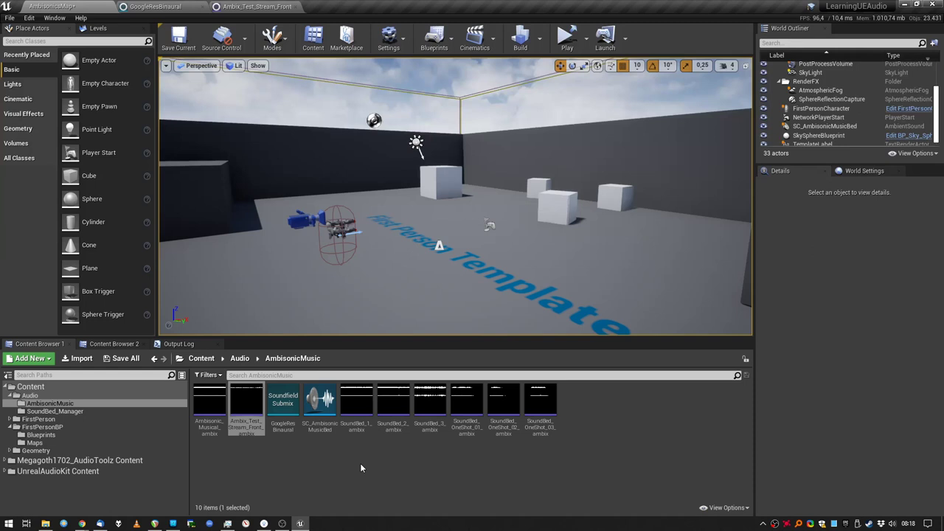
mouse_move(356, 404)
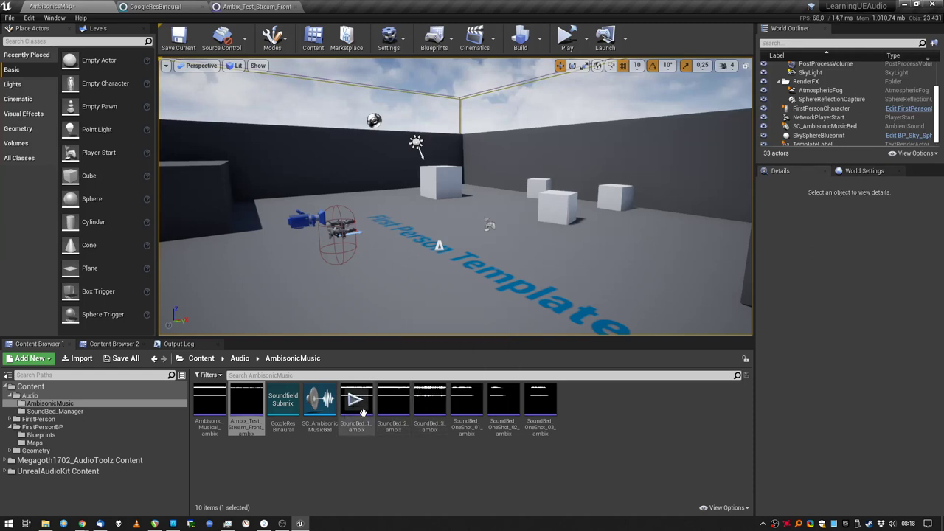
Step: Preview SoundBed_1 and SoundBed_OneShot_01, then select SC_AmbisonicMusicBed to edit its Volume Multiplier
click(356, 399)
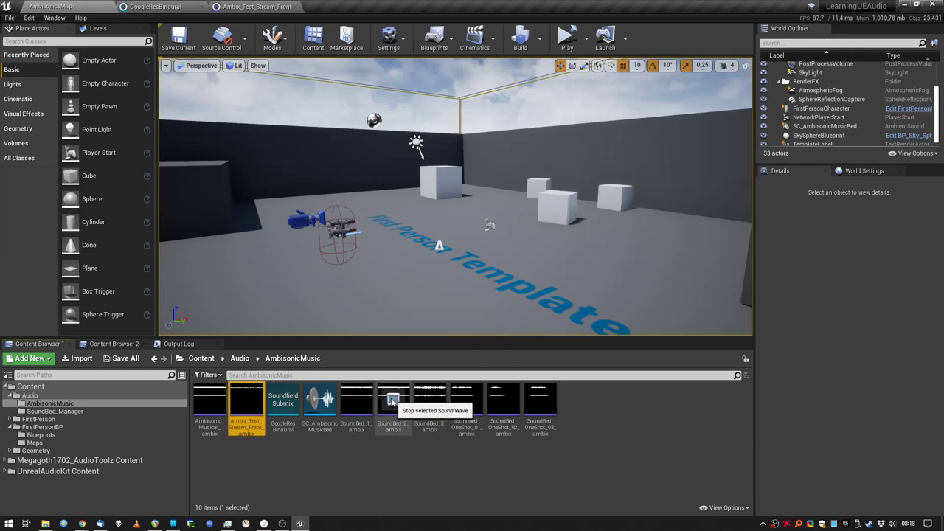
mouse_move(430, 400)
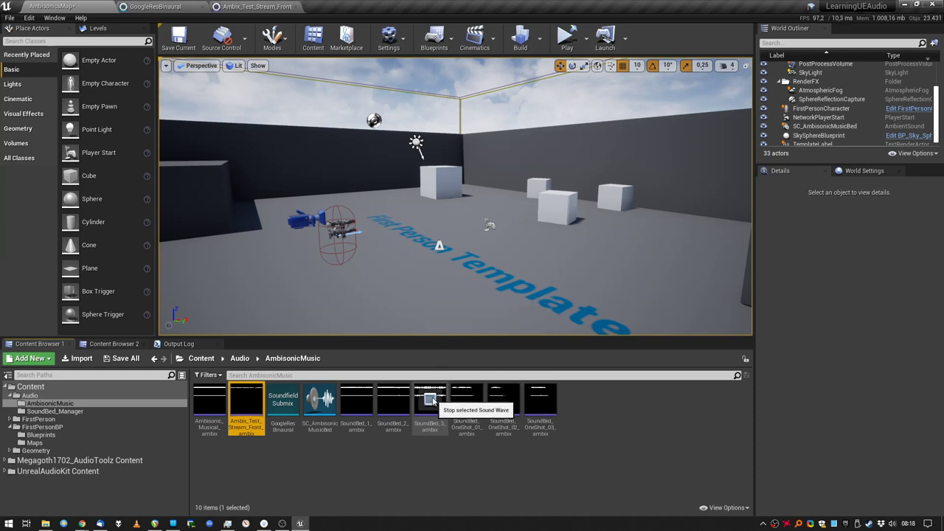
click(466, 401)
mouse_move(504, 403)
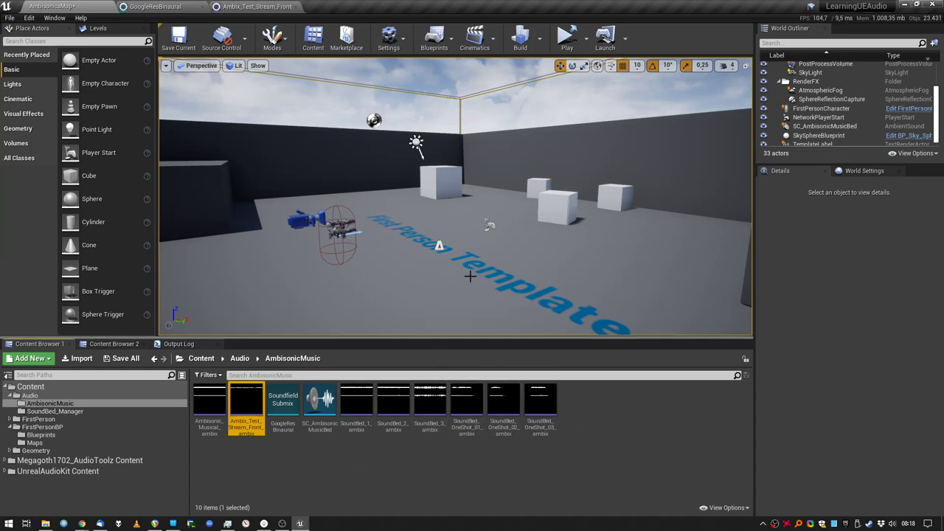
right_drag(481, 271, 517, 206)
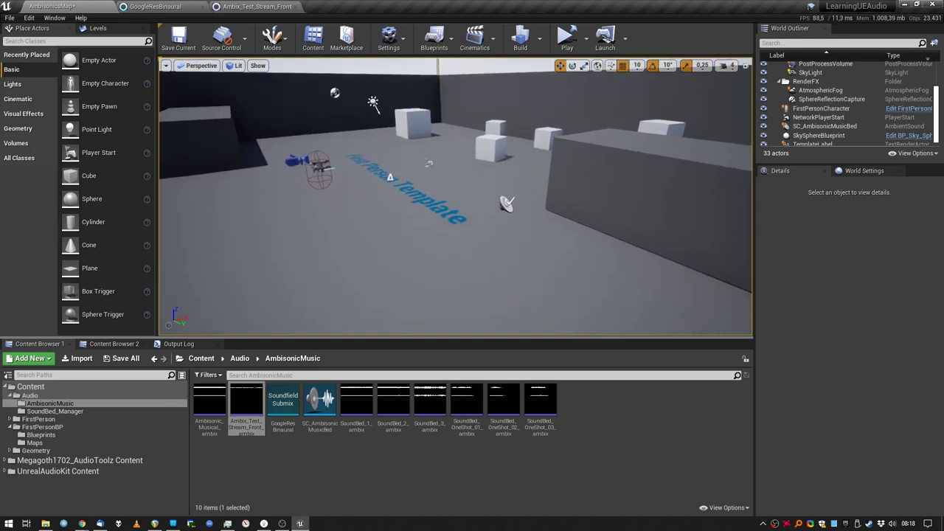
click(508, 195)
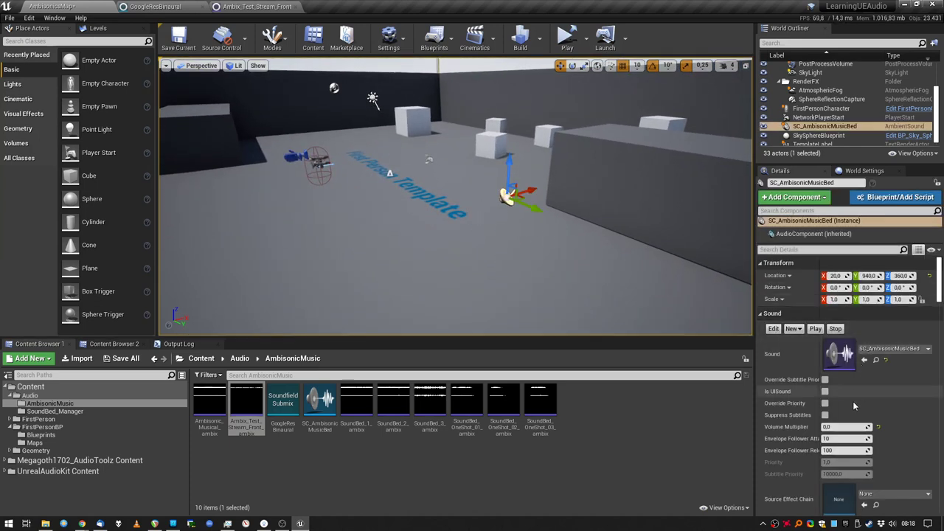
click(837, 427)
text(1)
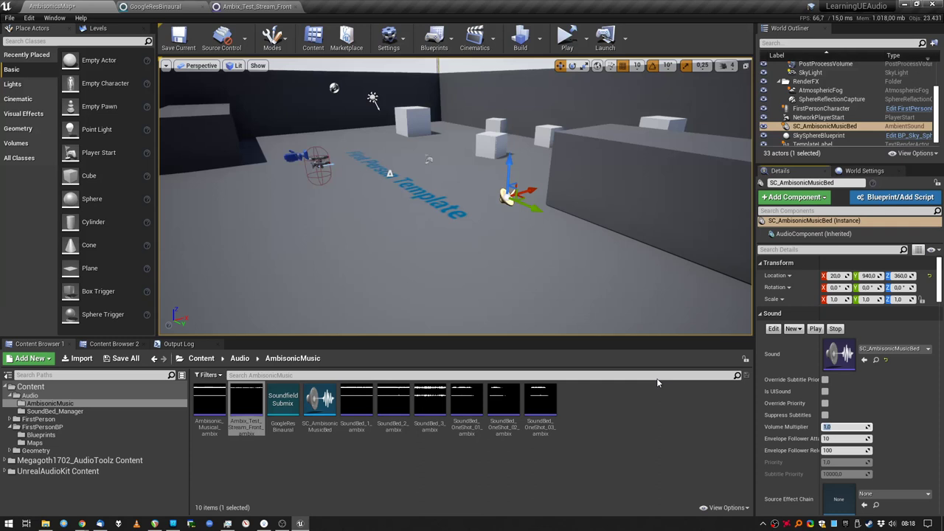
Step: Save the AmbisonicsMap level, playtest it standalone with the music bed, then quit
click(570, 40)
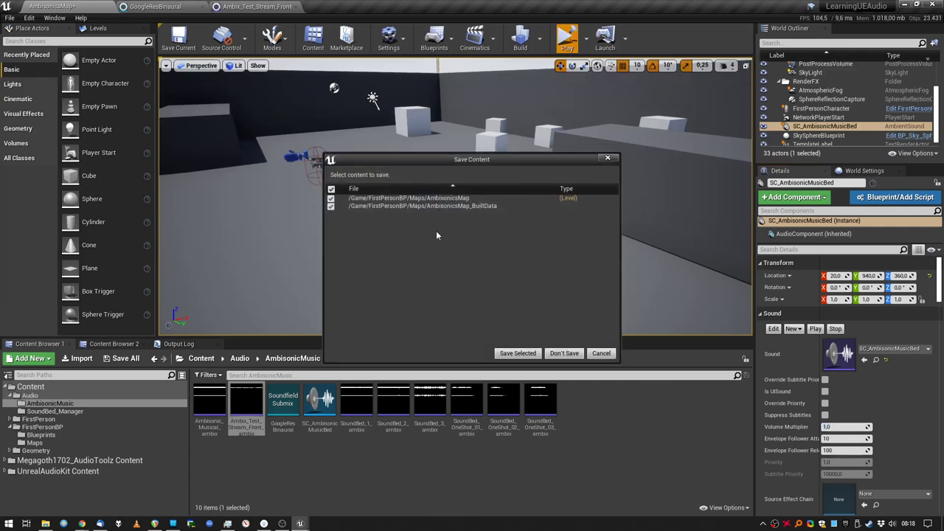
click(518, 353)
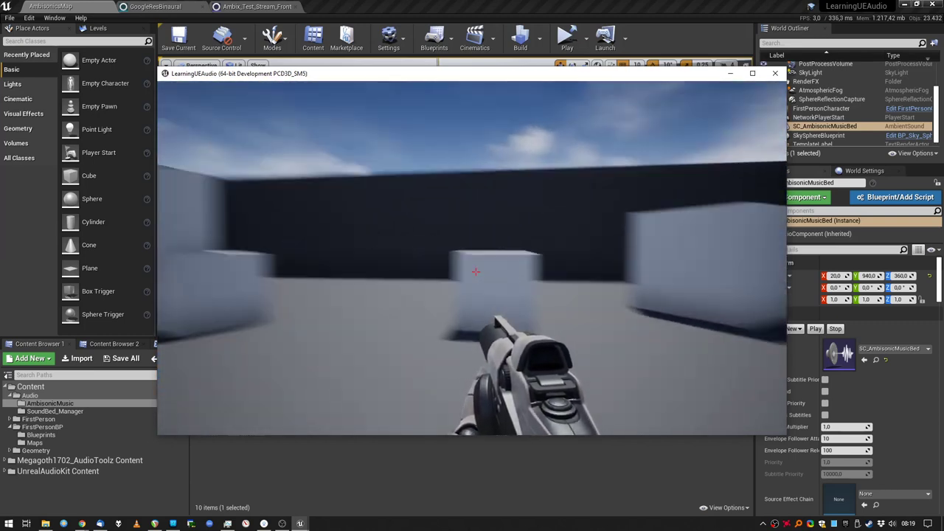
key(Escape)
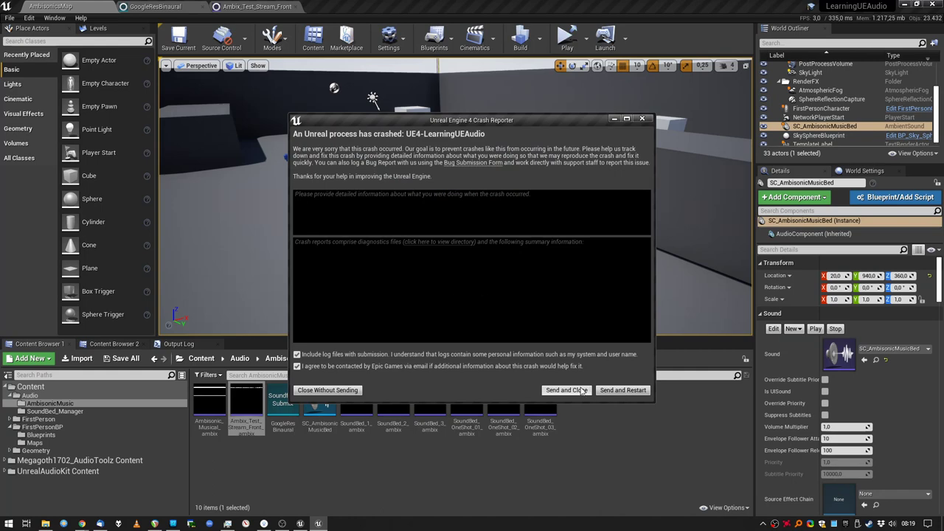
Step: Dismiss the crash report and check SoundBed_2_ambix's Submix via a 'sub' Details filter, then close it
click(582, 391)
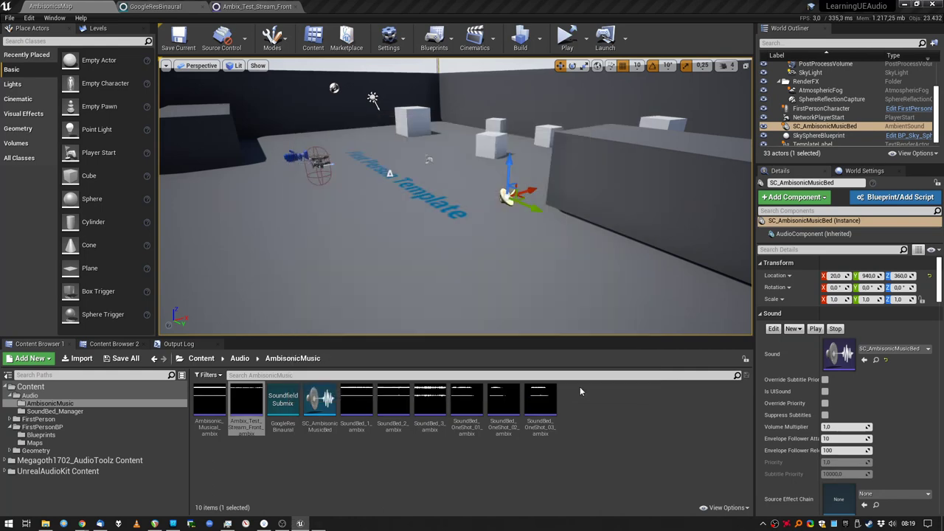
click(394, 424)
double_click(395, 428)
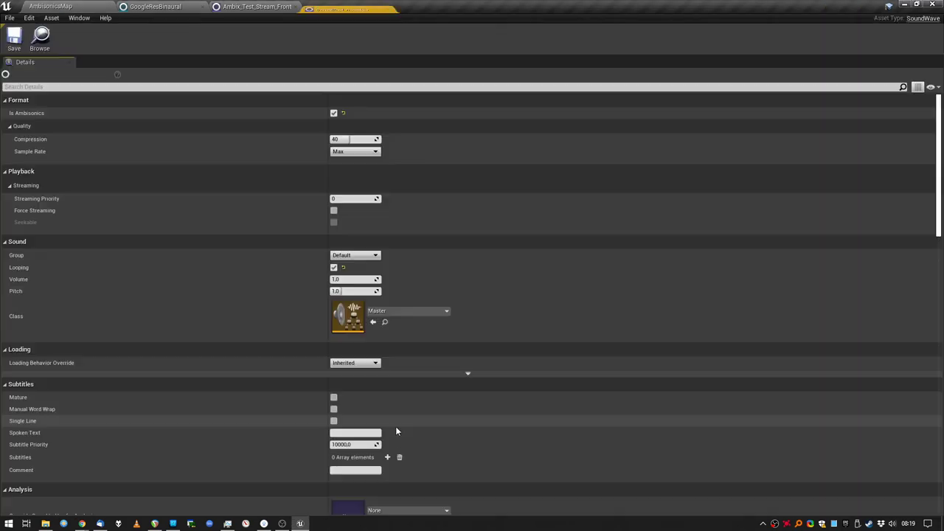
click(257, 88)
text(s)
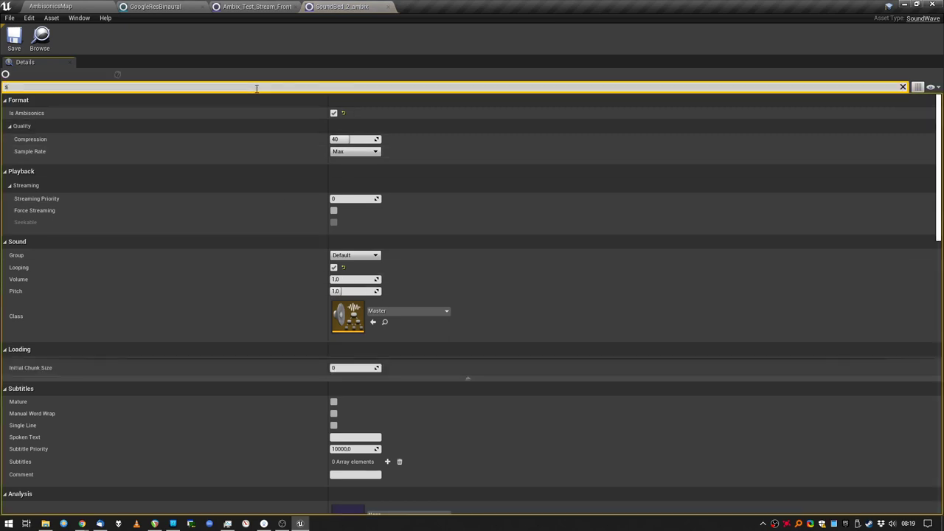
text(ub)
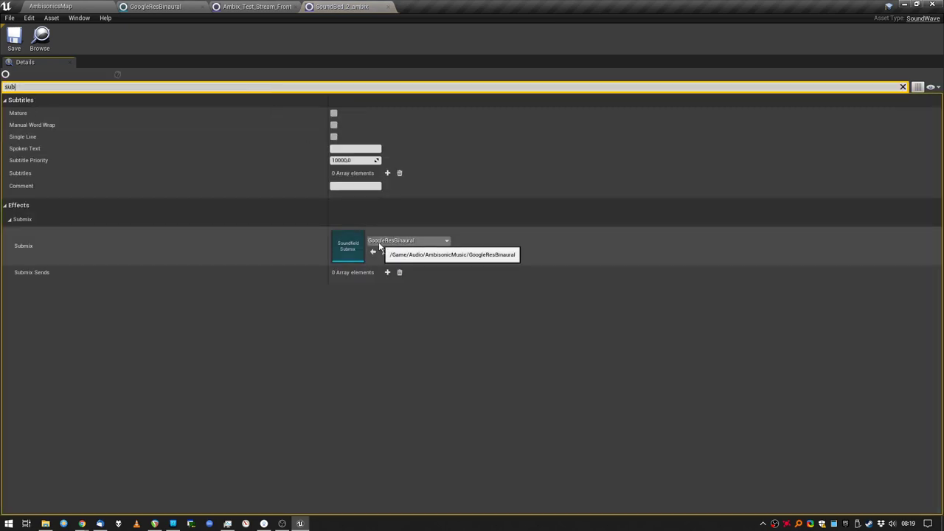
middle_click(339, 7)
click(48, 6)
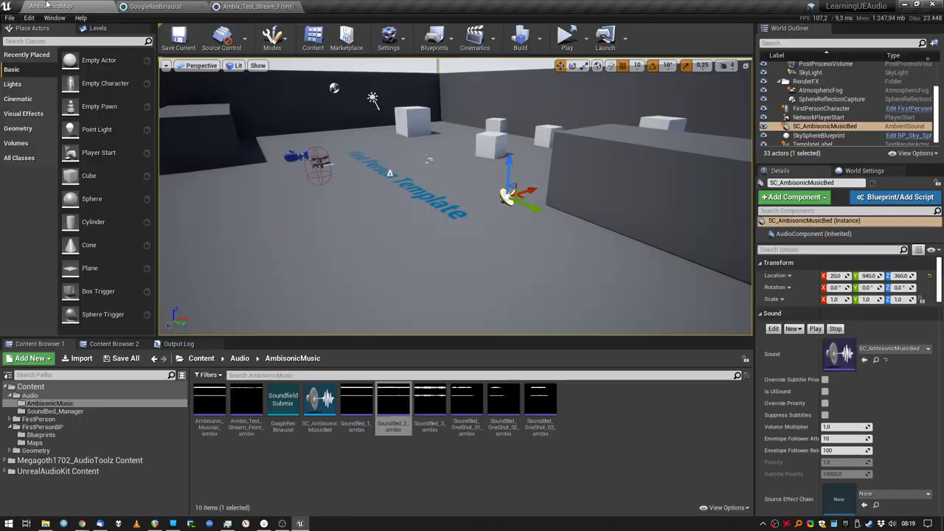
click(447, 497)
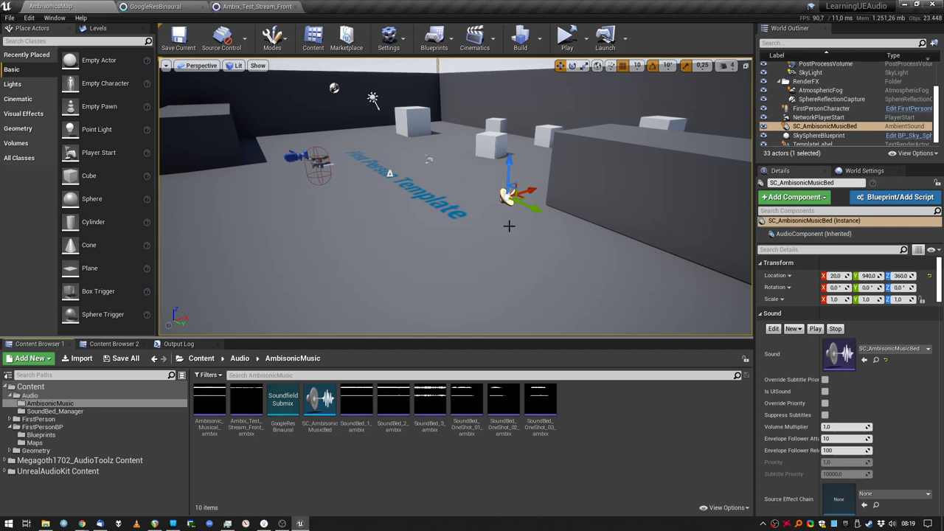
right_drag(455, 196, 413, 196)
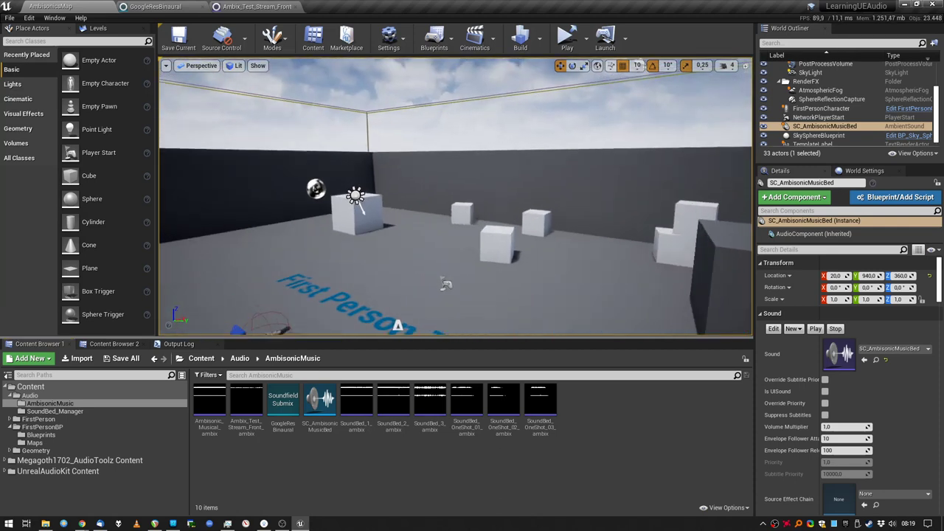
mouse_move(456, 197)
right_down()
mouse_move(414, 185)
mouse_move(498, 238)
right_up()
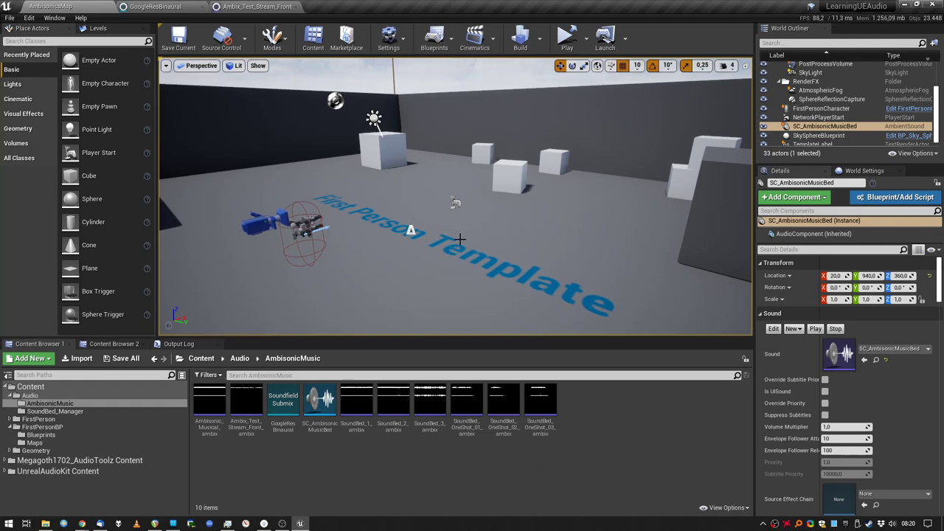
right_drag(459, 239, 448, 230)
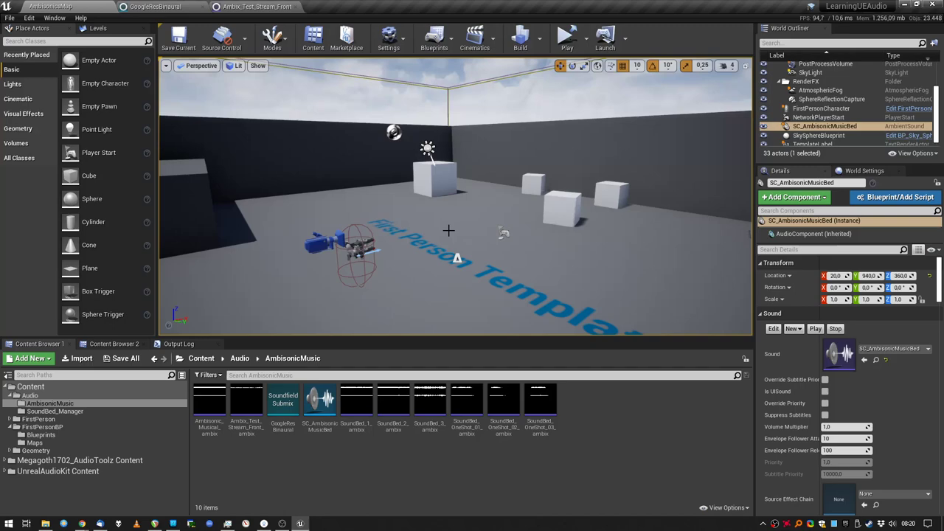